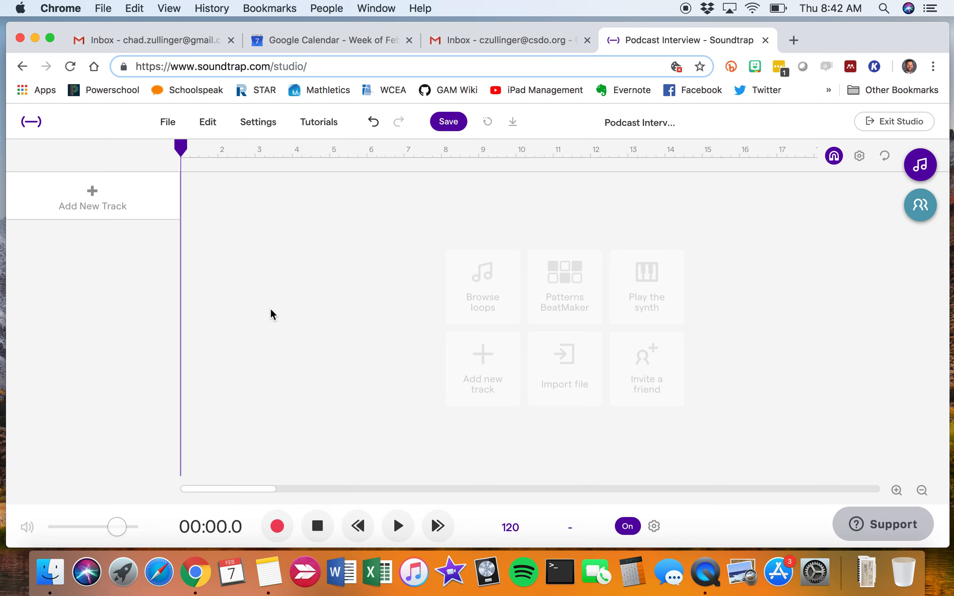
Step: Add a new voice and microphone track that uses the Dry voice preset
left_click(102, 195)
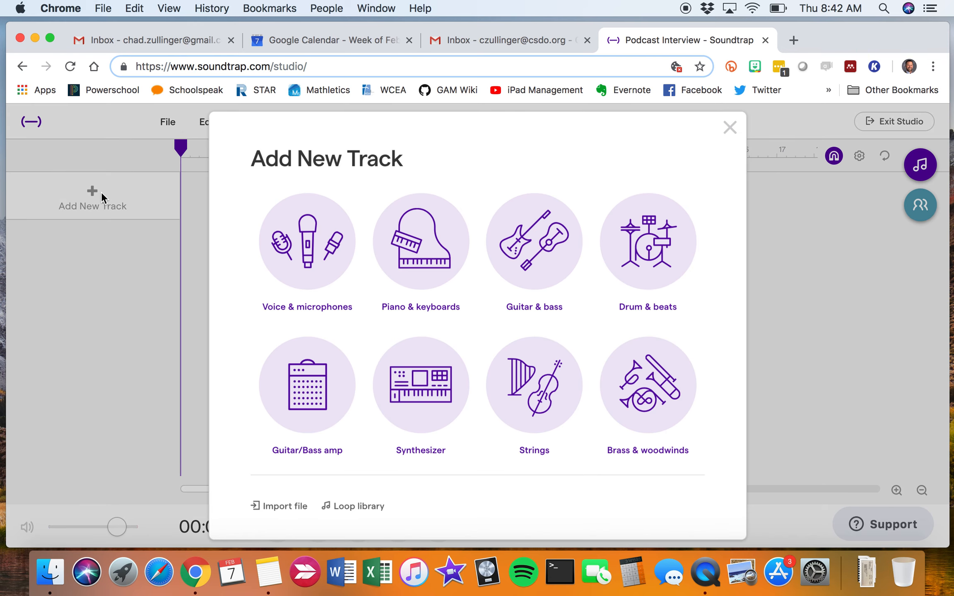
left_click(307, 245)
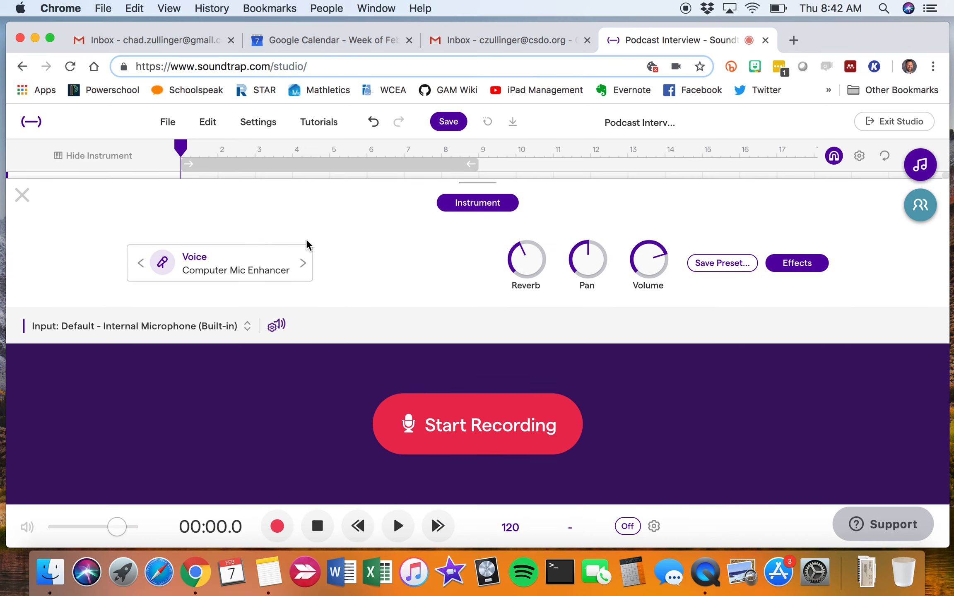
left_click(287, 270)
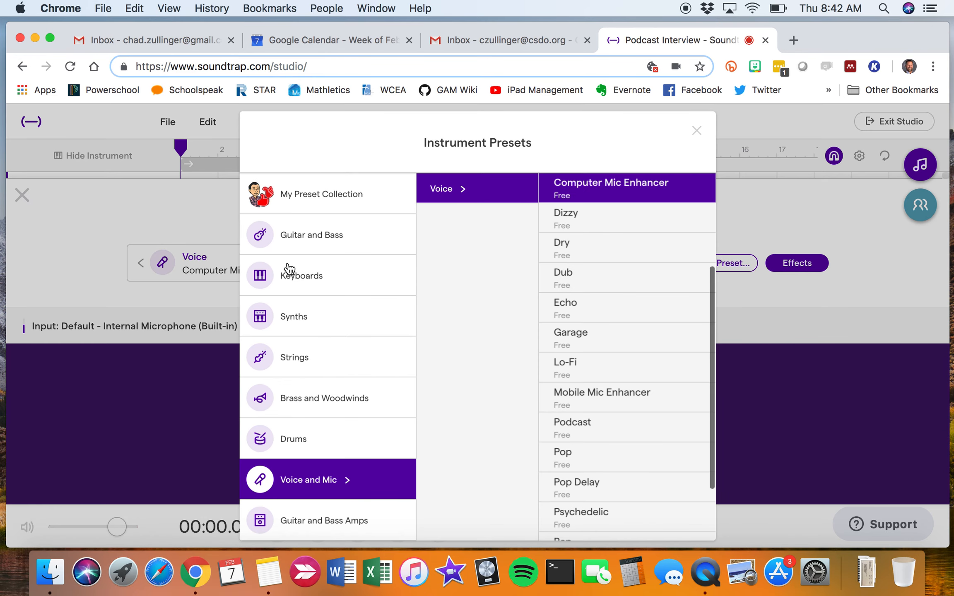
left_click(575, 249)
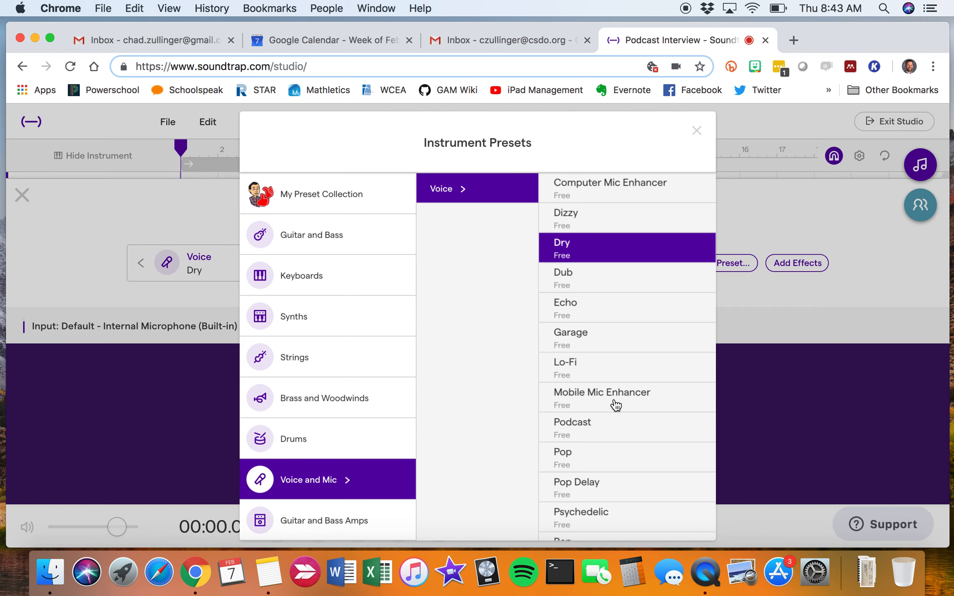
left_click(699, 136)
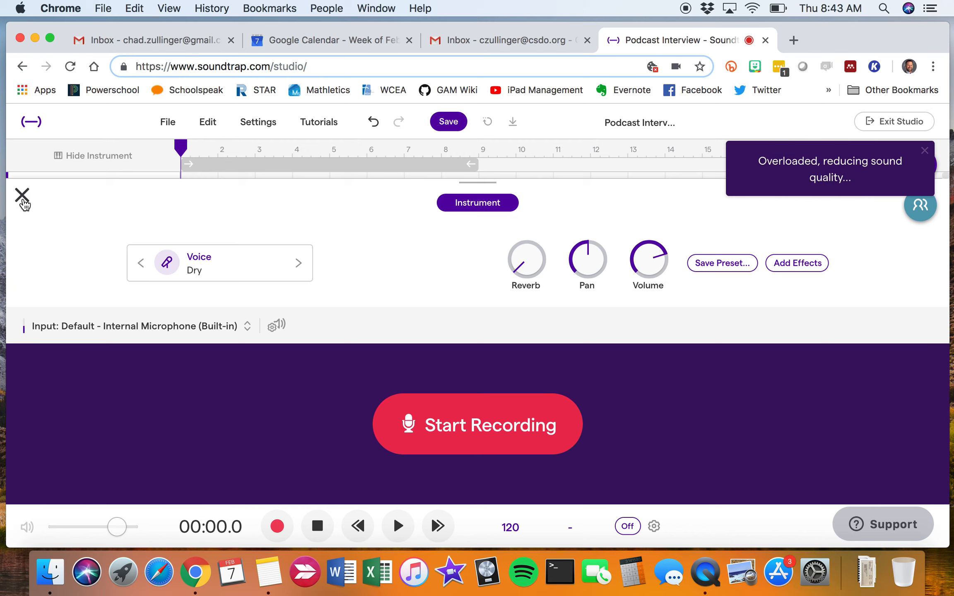
left_click(22, 196)
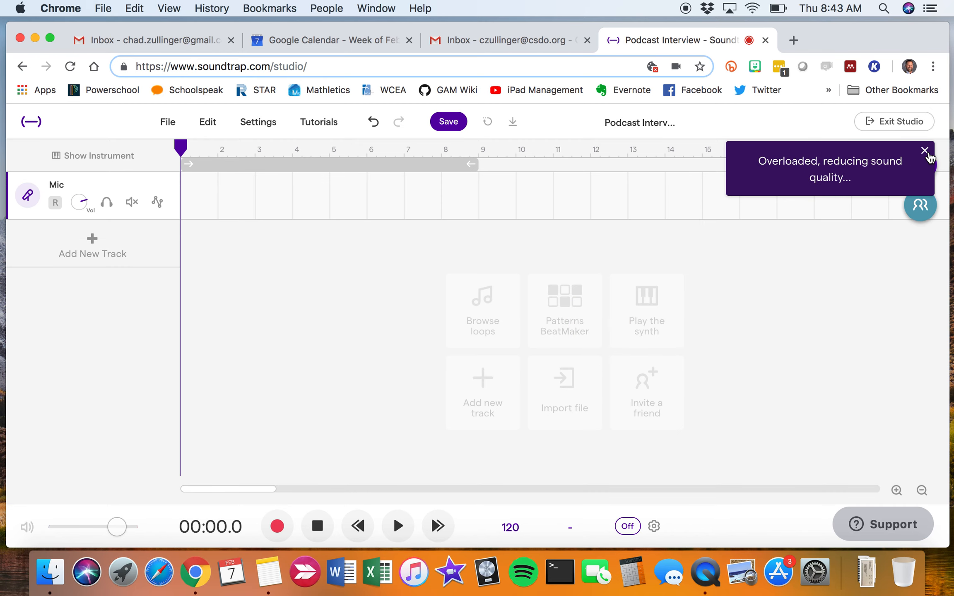
left_click(927, 152)
Step: Rename the microphone track to ME
left_click(168, 186)
left_click(203, 209)
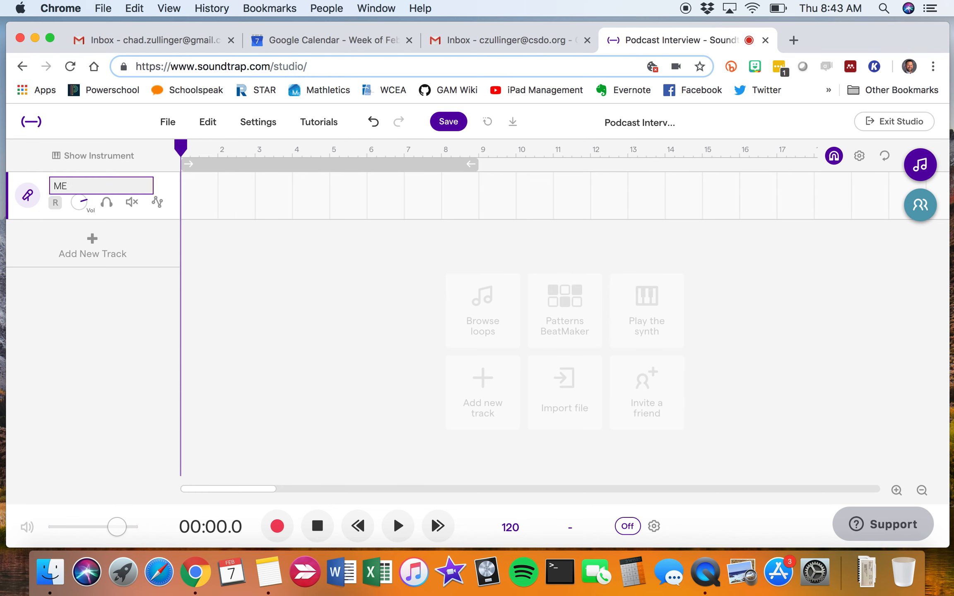
key("Return")
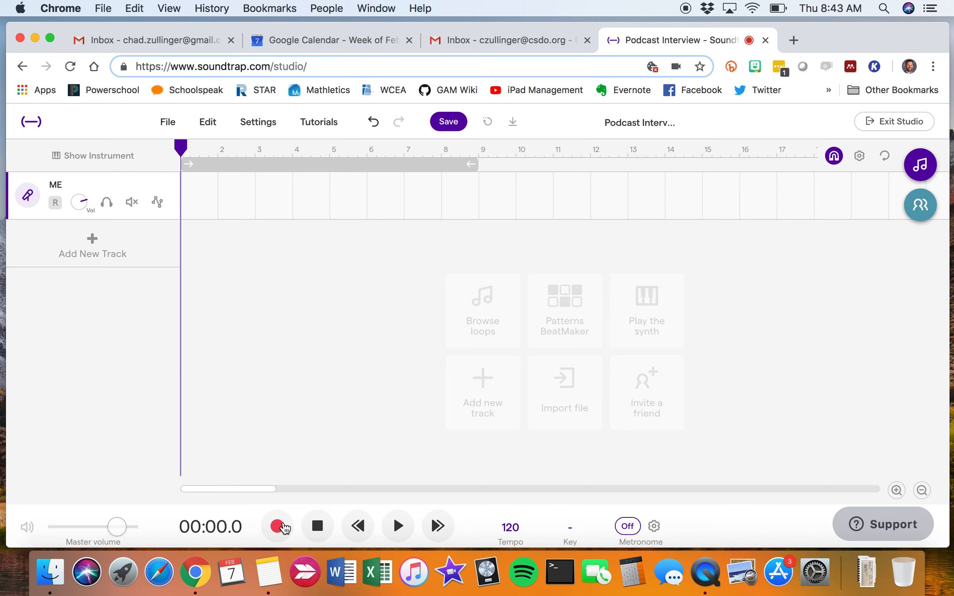
Step: Record a voice clip of about 7.4 seconds on the ME track from the start, without headphones
left_click(278, 526)
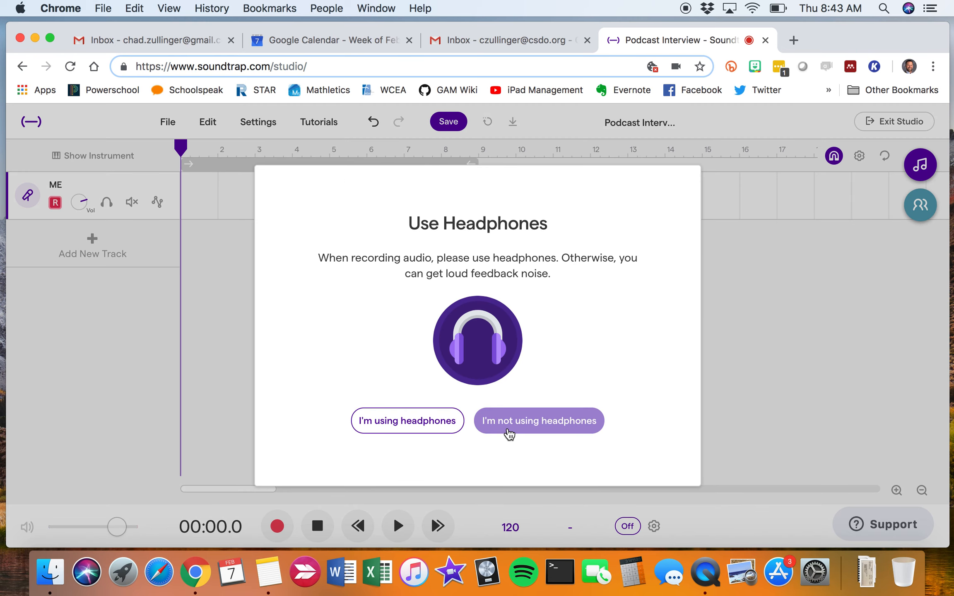
left_click(514, 424)
left_click(524, 357)
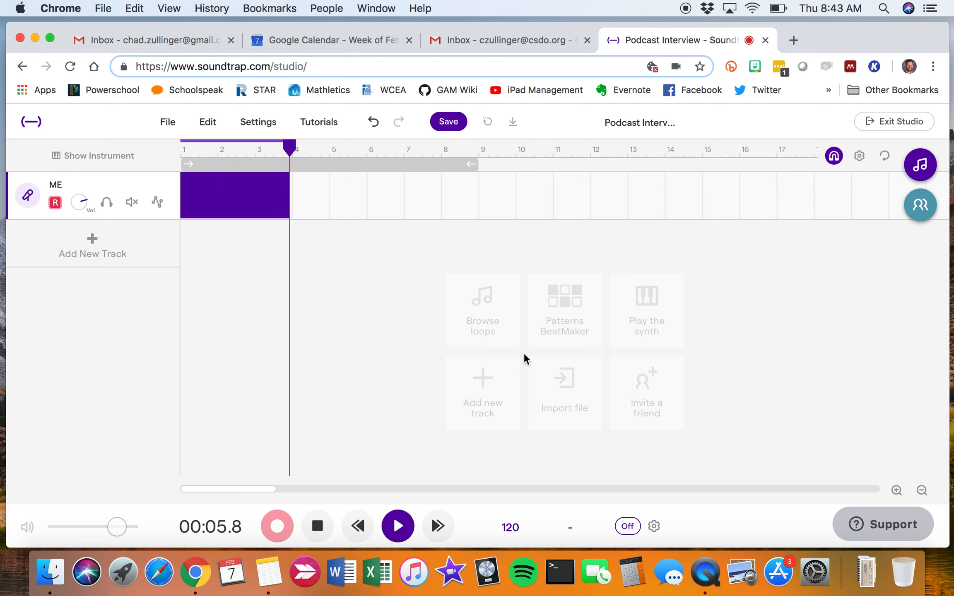
left_click(319, 526)
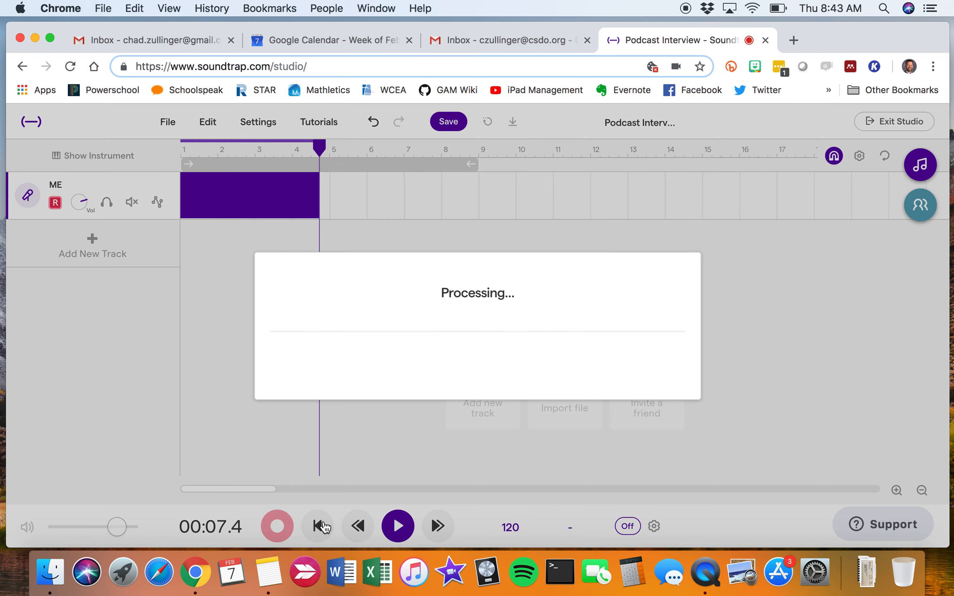
left_click(265, 194)
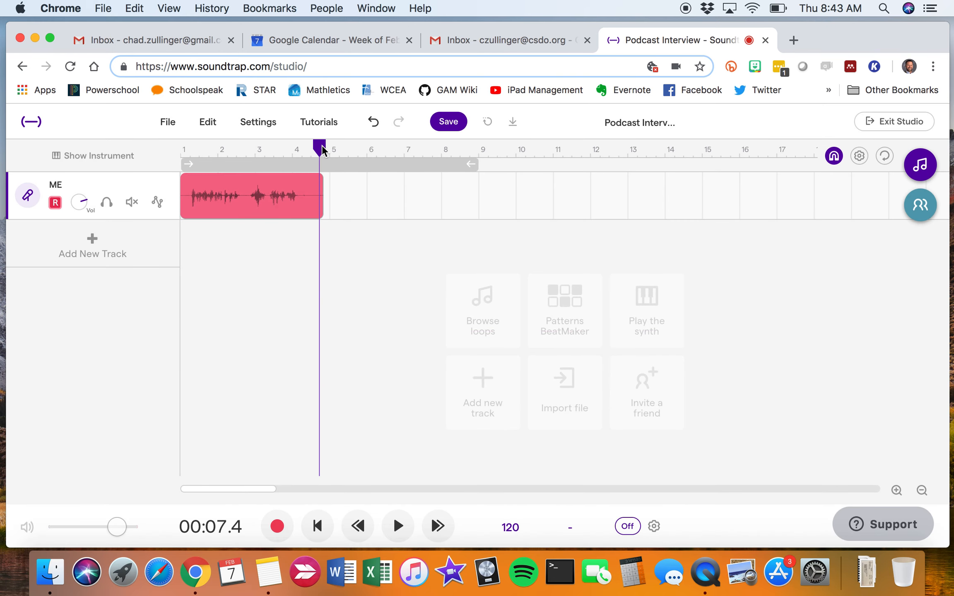
Step: Trim the end of the ME clip to about 6.9 seconds and play it back from the start
left_click_drag(321, 199, 311, 199)
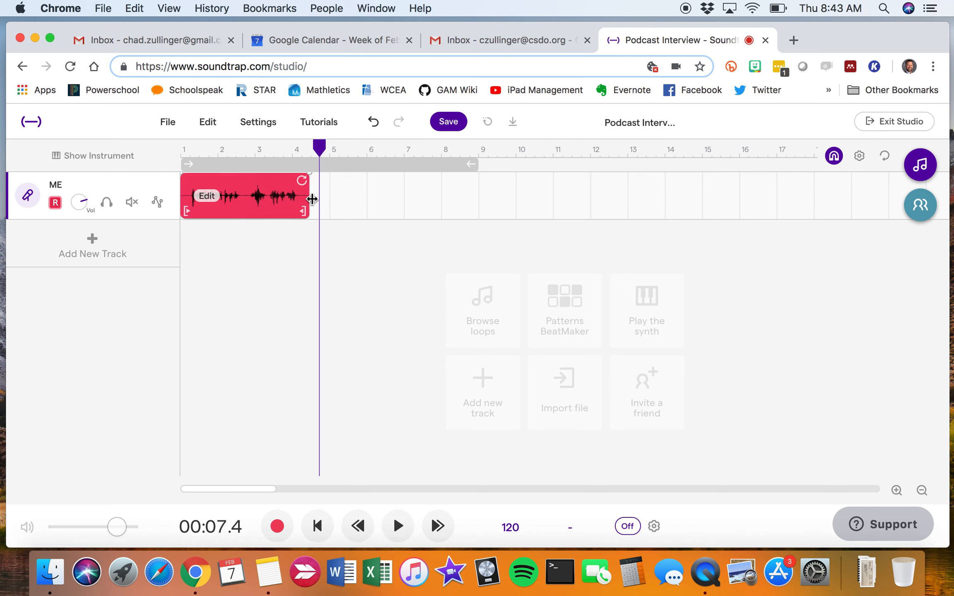
left_click_drag(320, 149, 191, 148)
mouse_move(186, 194)
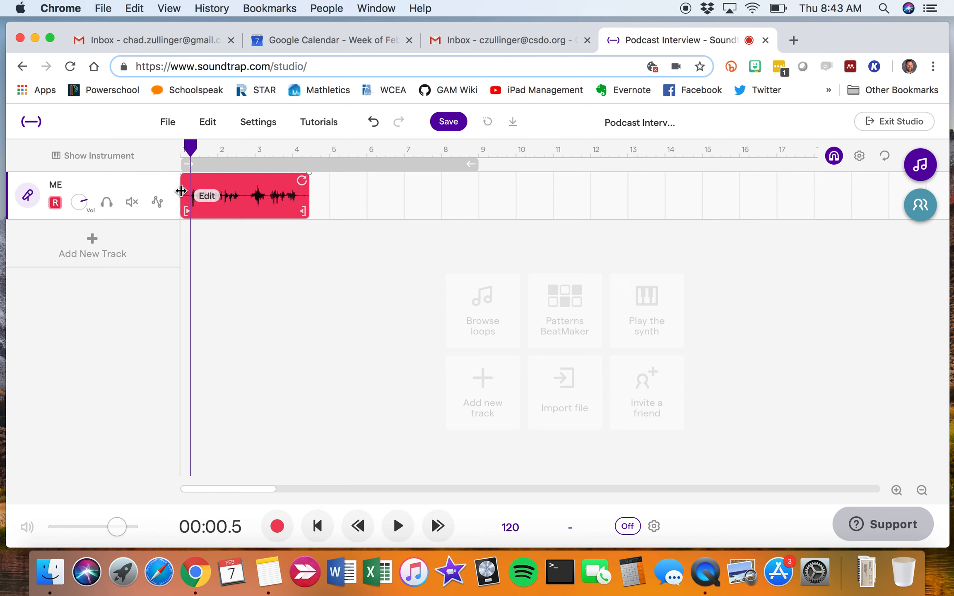
left_click_drag(195, 152, 181, 150)
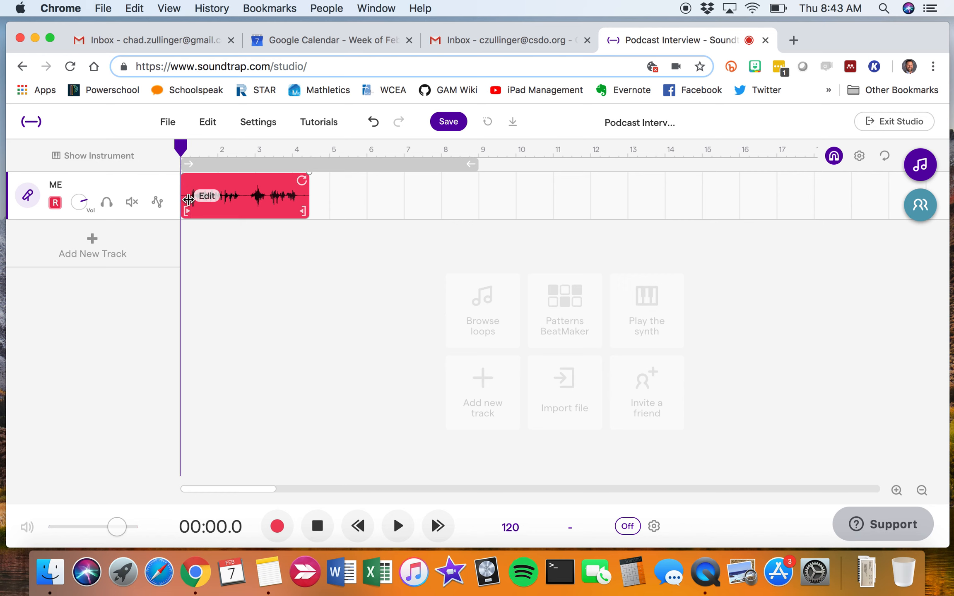
left_click(398, 525)
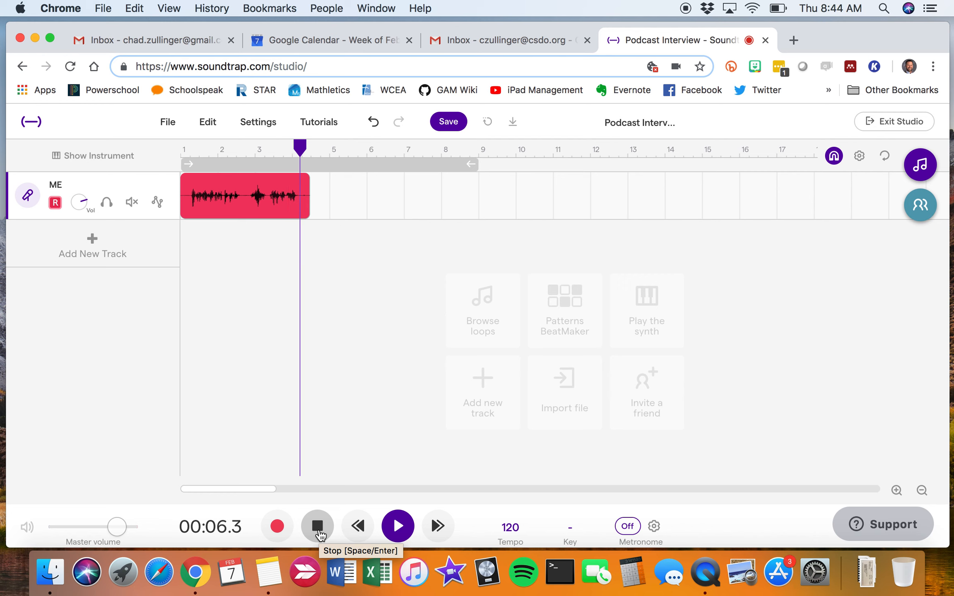
left_click(319, 533)
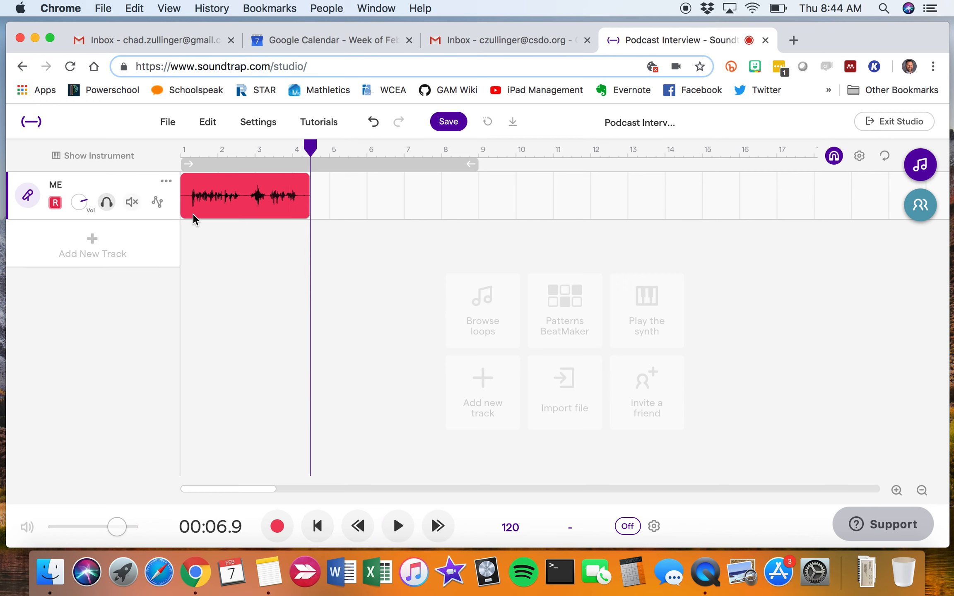
left_click(92, 245)
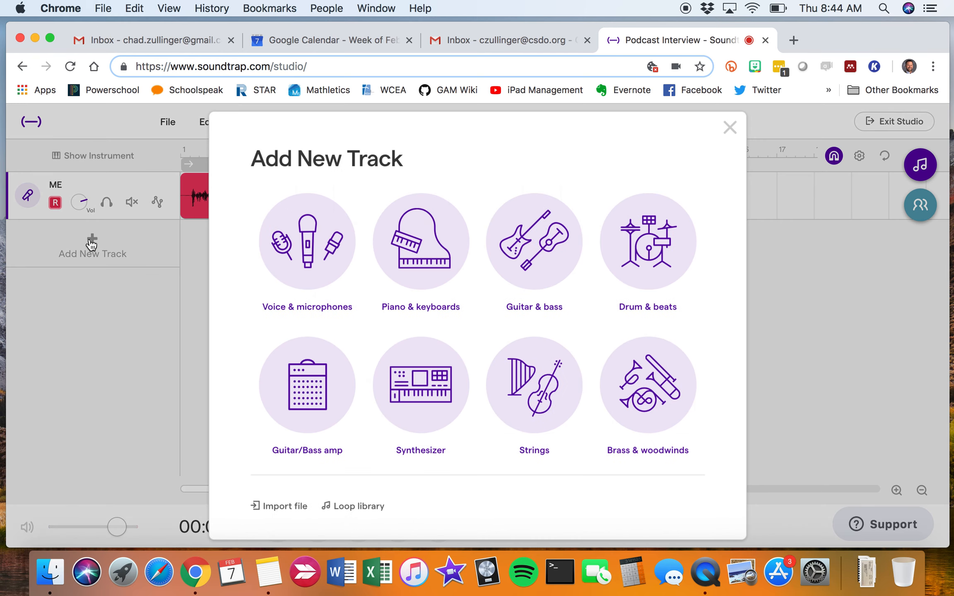
left_click(331, 239)
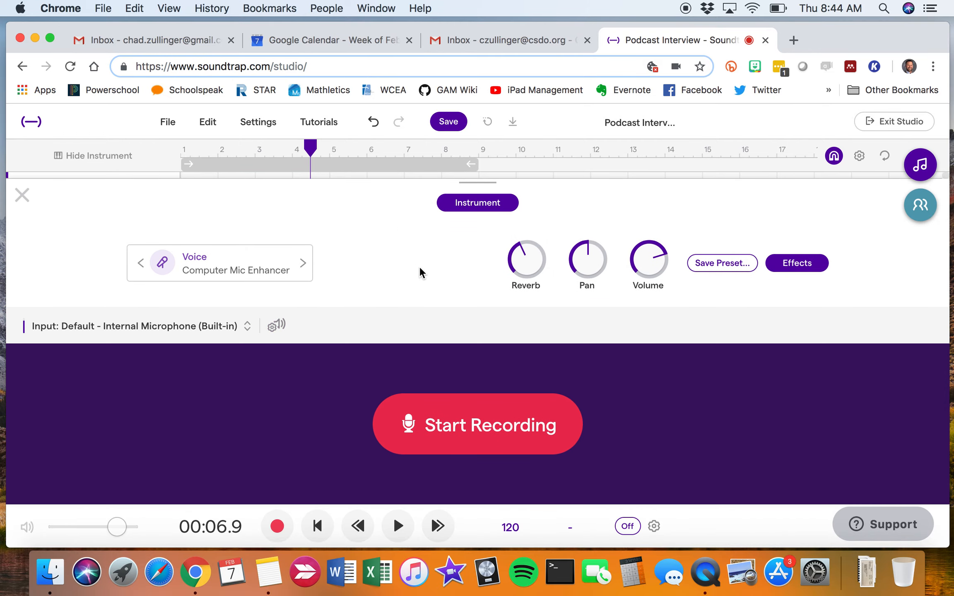
left_click(245, 269)
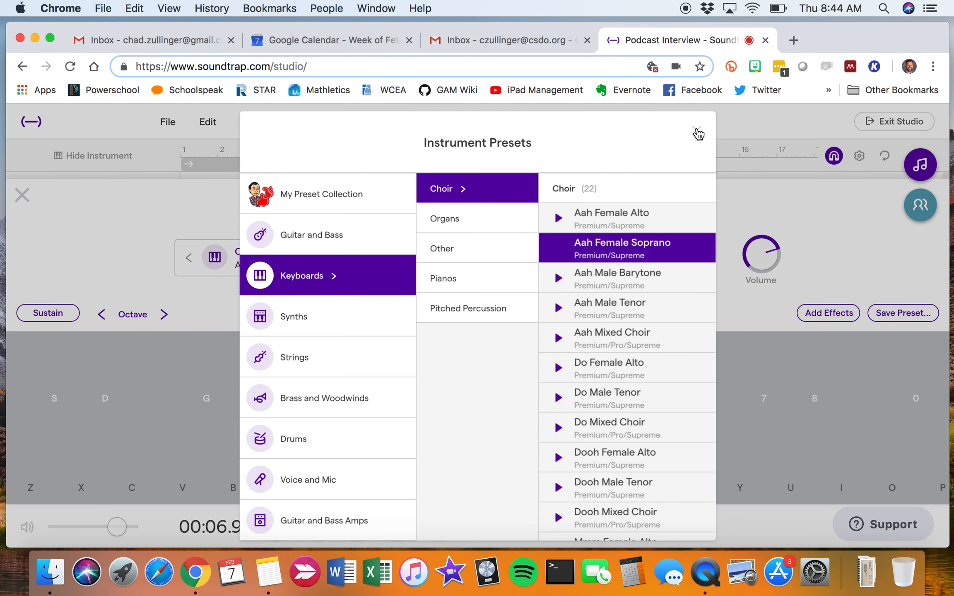
left_click(572, 251)
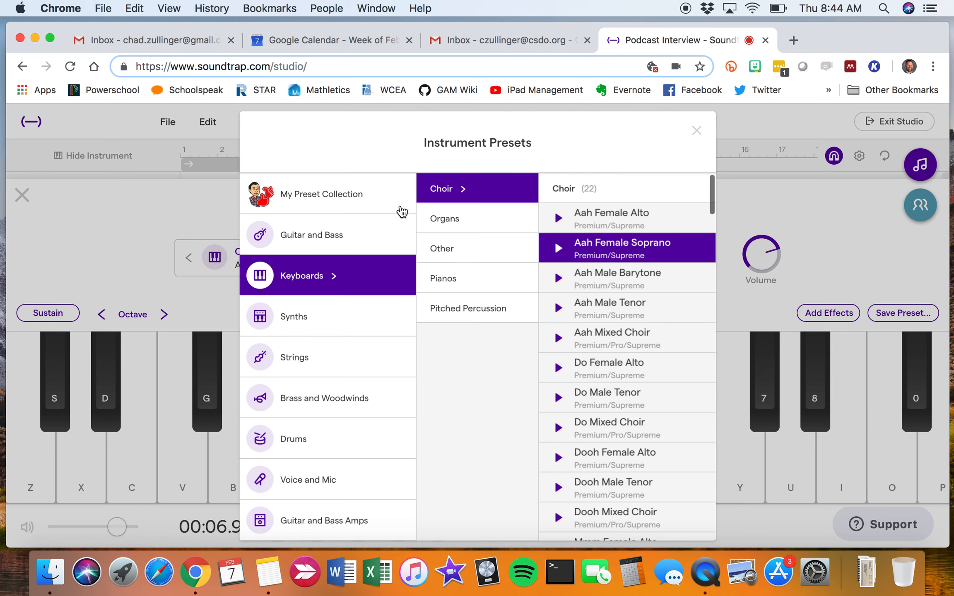
left_click(697, 131)
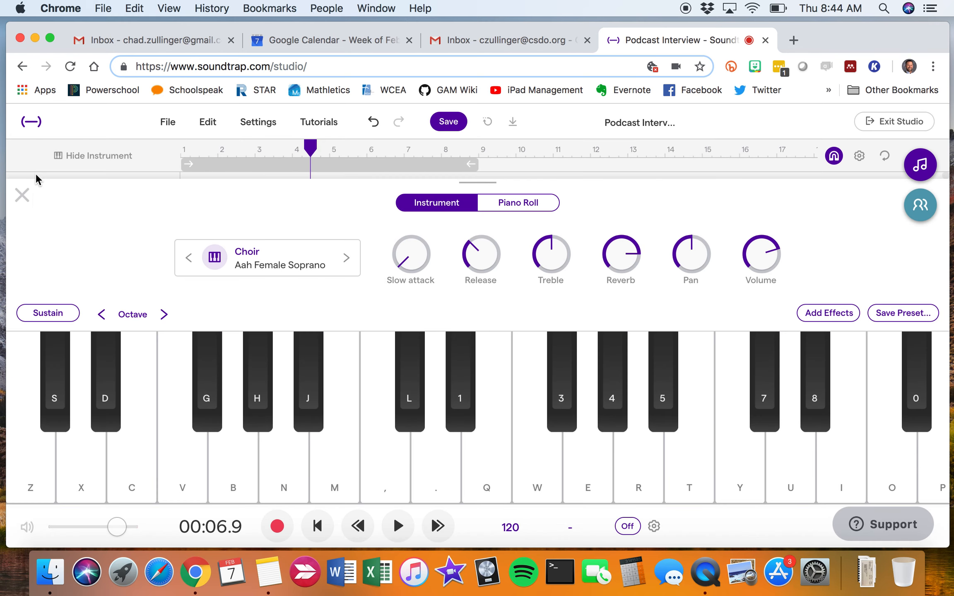
left_click(22, 195)
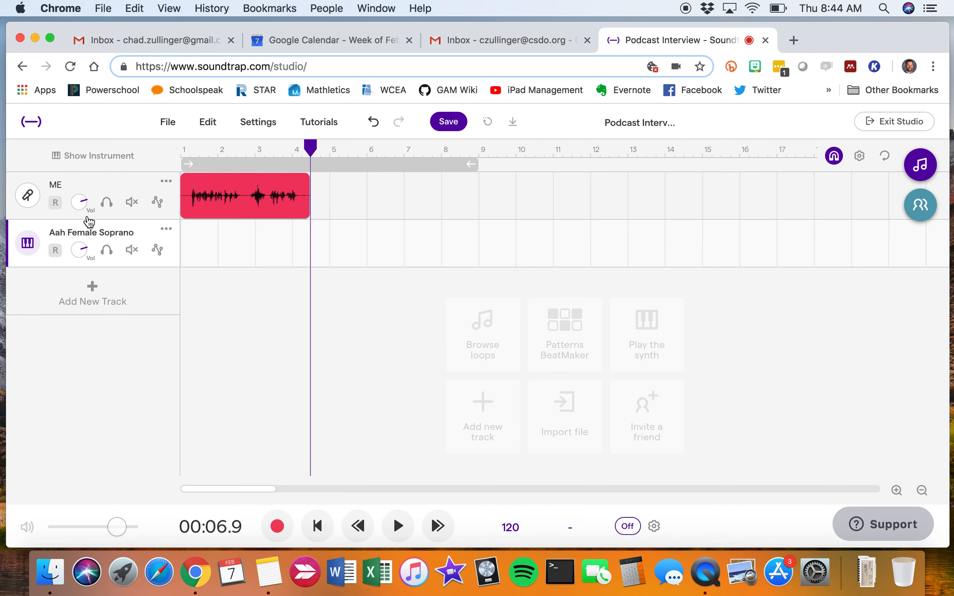
left_click(166, 232)
left_click(207, 311)
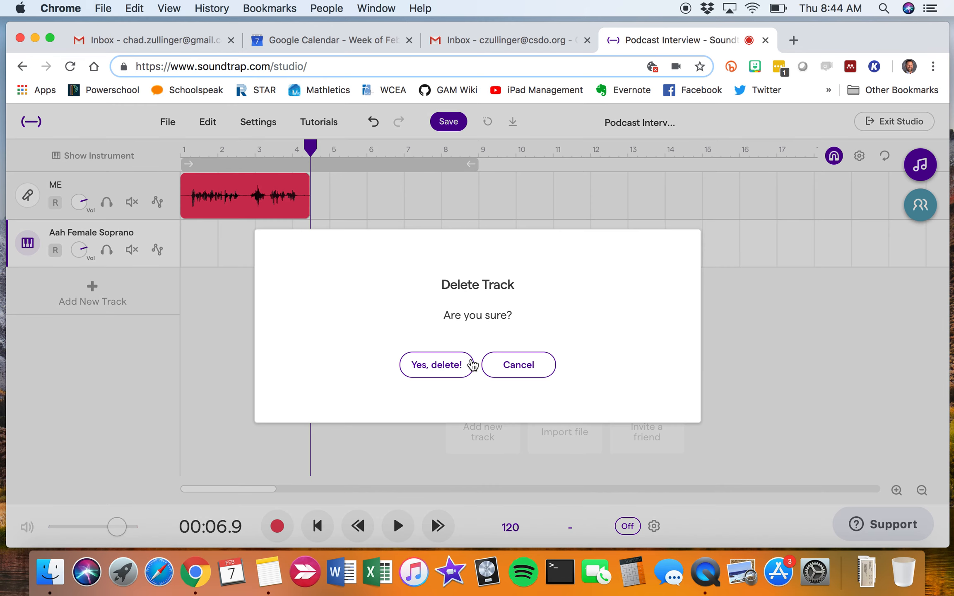
left_click(464, 366)
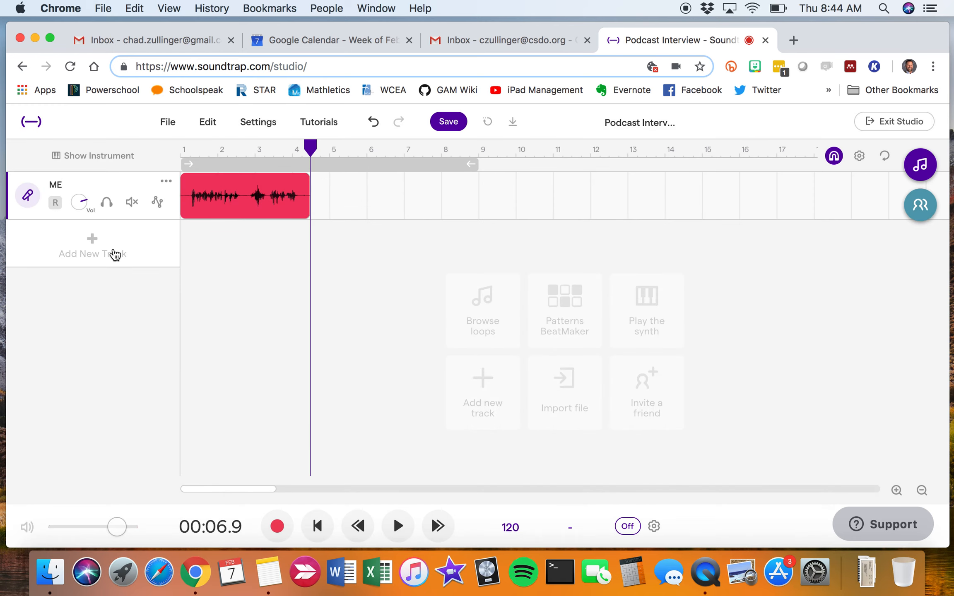
Step: Add a second voice and microphone track below ME, using the Dry voice preset
left_click(115, 255)
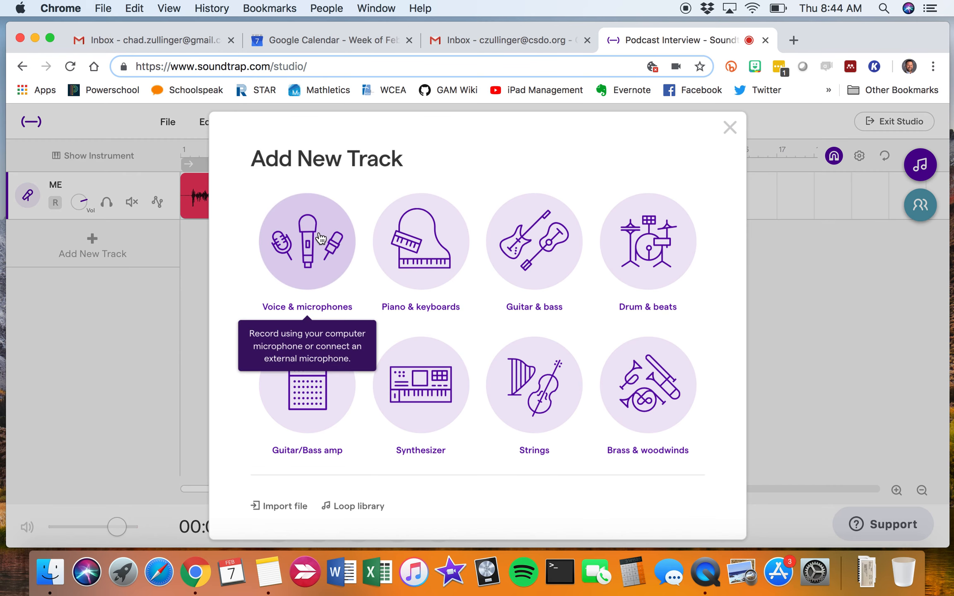
left_click(320, 238)
left_click(267, 268)
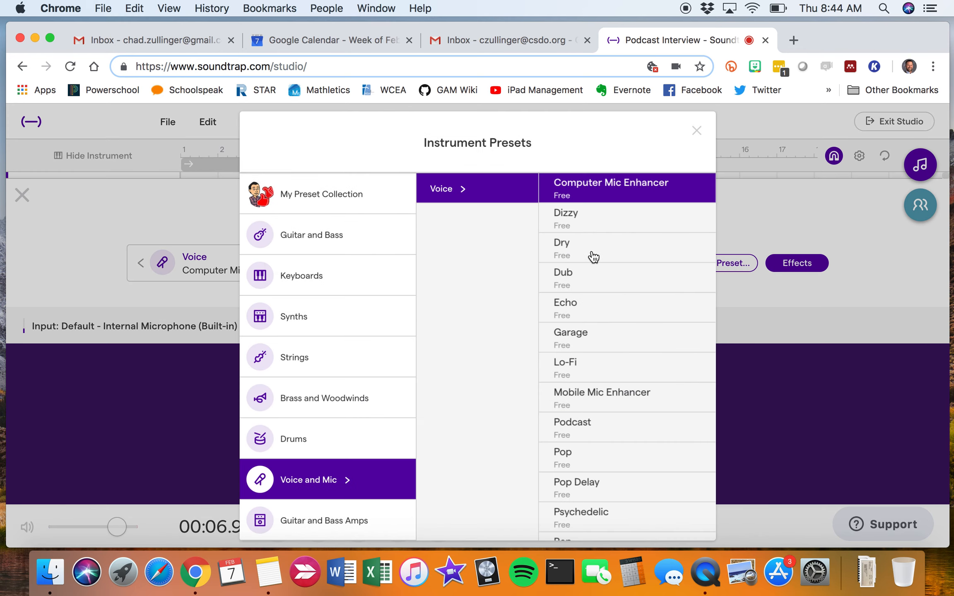
left_click(594, 257)
left_click(697, 131)
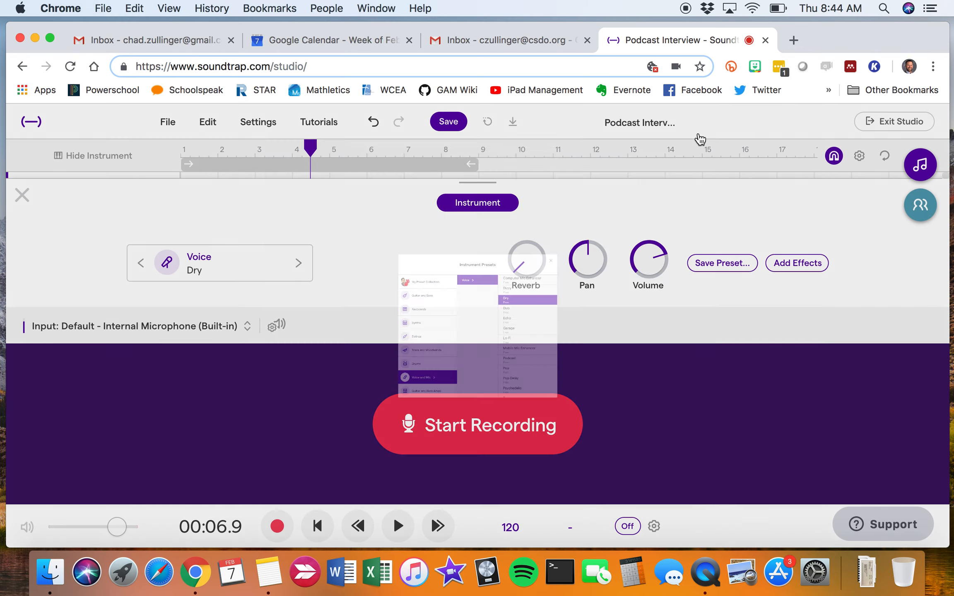
left_click(23, 196)
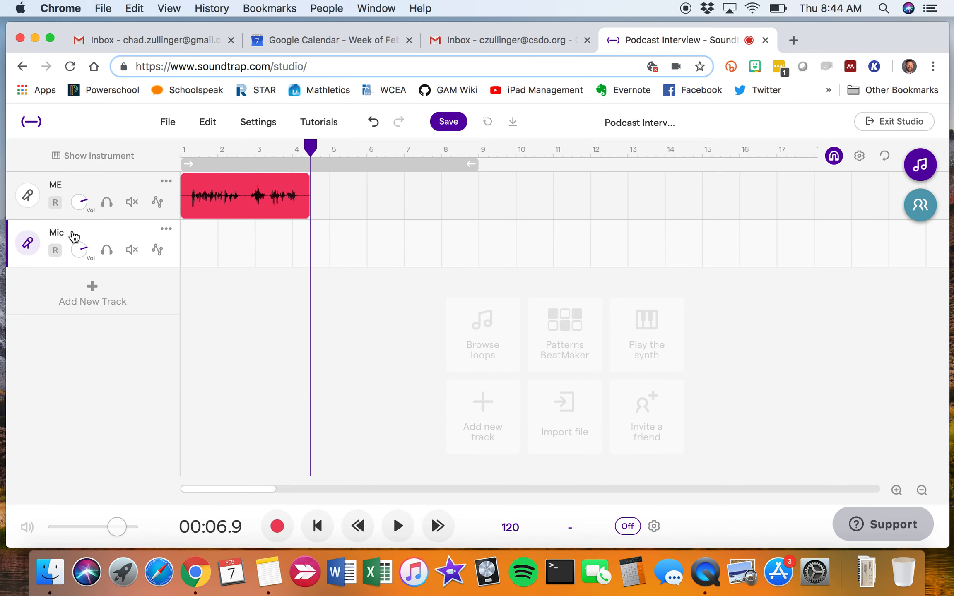
Step: Record a second clip on the Mic track, starting where the ME clip ends at about 7 seconds and stopping at about 13.7 seconds
left_click_drag(311, 147, 173, 149)
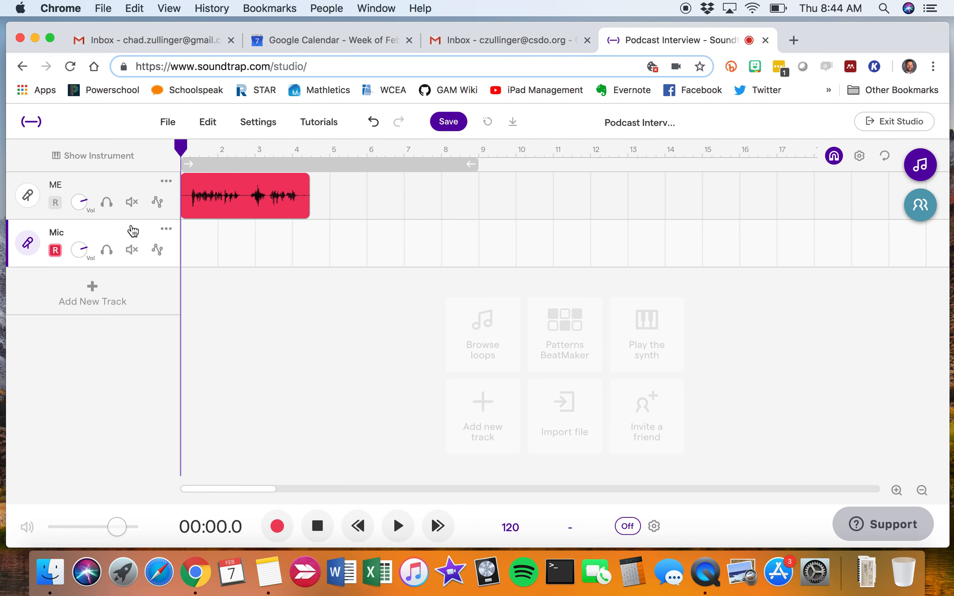
left_click(106, 250)
left_click_drag(182, 150, 310, 157)
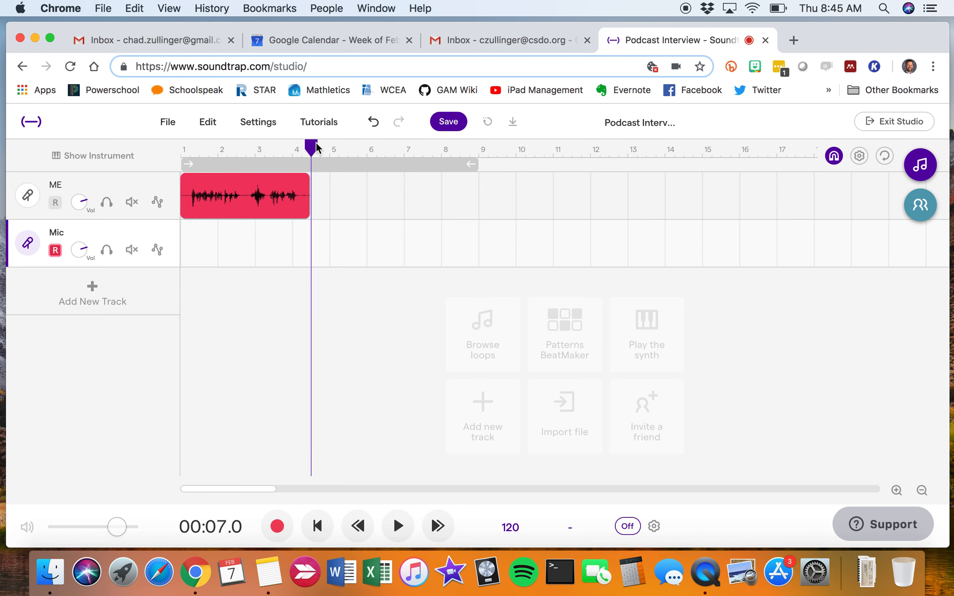
mouse_move(313, 155)
left_mouse_down()
mouse_move(273, 154)
mouse_move(312, 155)
left_mouse_up()
left_click(277, 526)
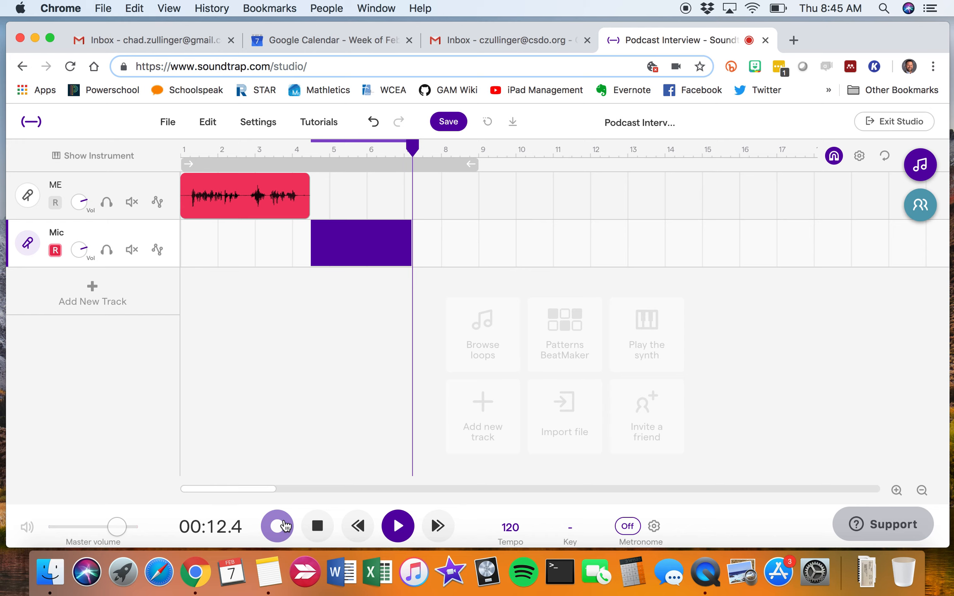
left_click(317, 527)
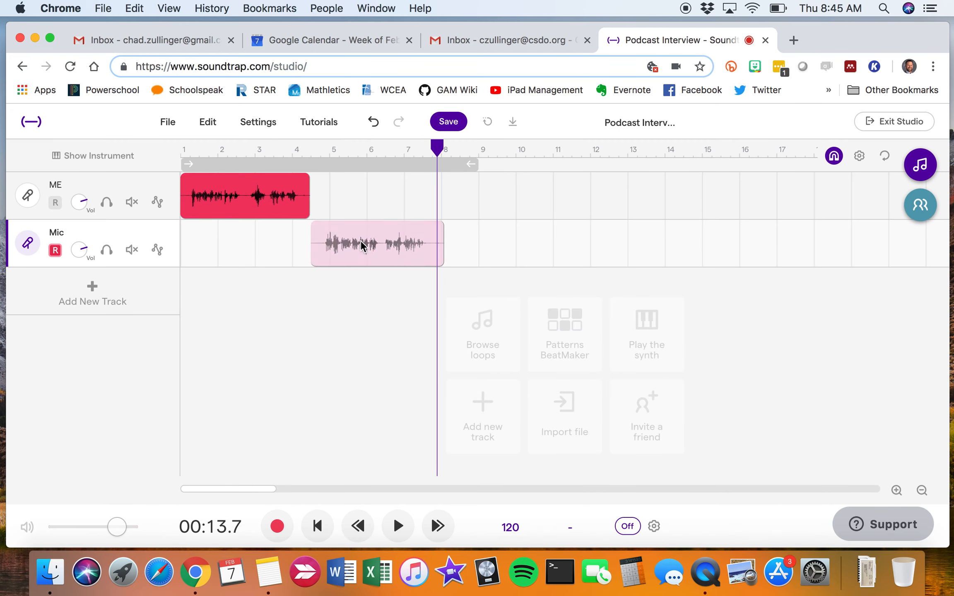
Step: Play back both voice tracks together from the start of the timeline
left_click(321, 163)
left_click_drag(321, 163, 171, 171)
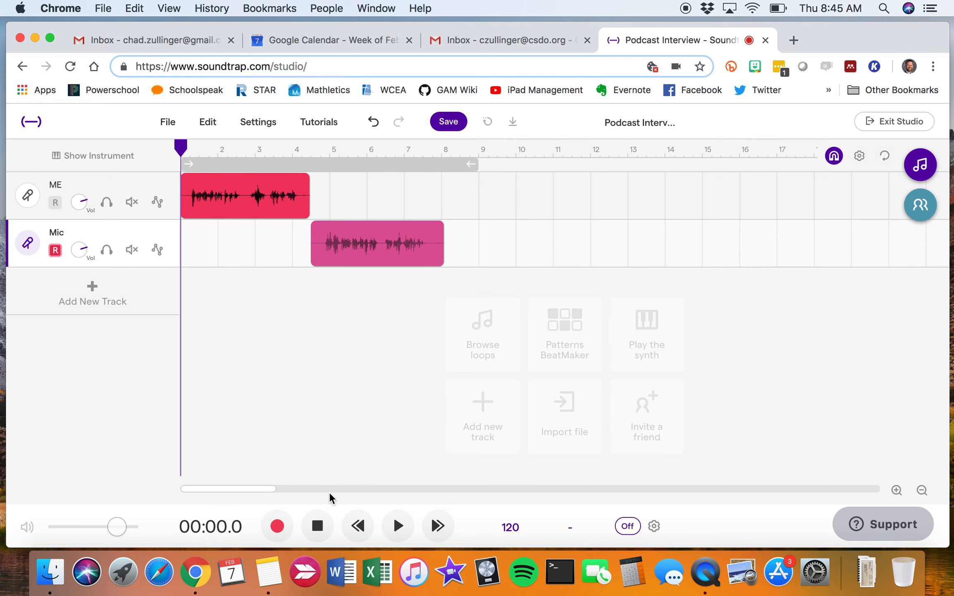
left_click(400, 532)
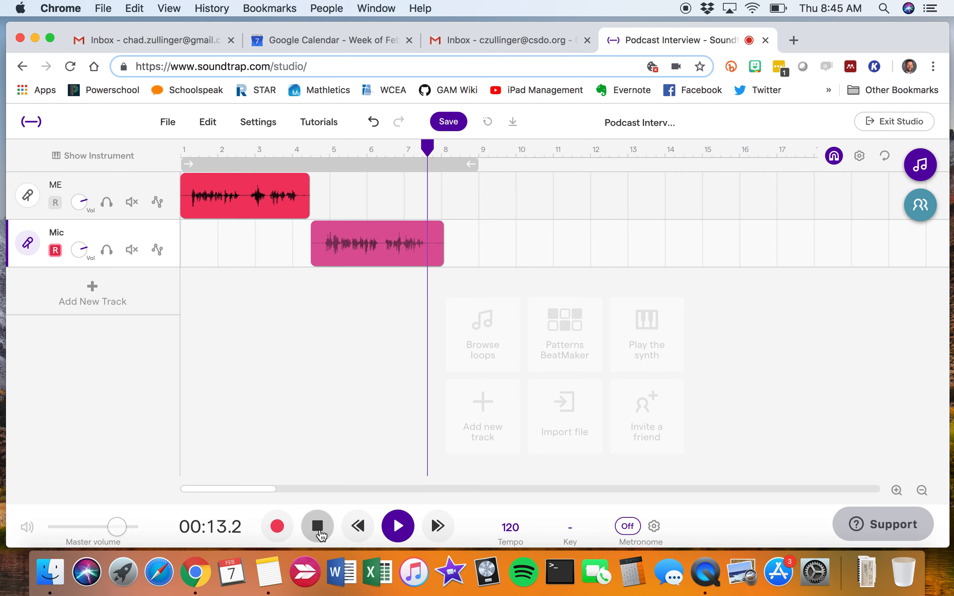
Step: Stop playback and trim the quiet parts of the Mic clip, leaving it from about 7.5 to 13.4 seconds
left_click(317, 526)
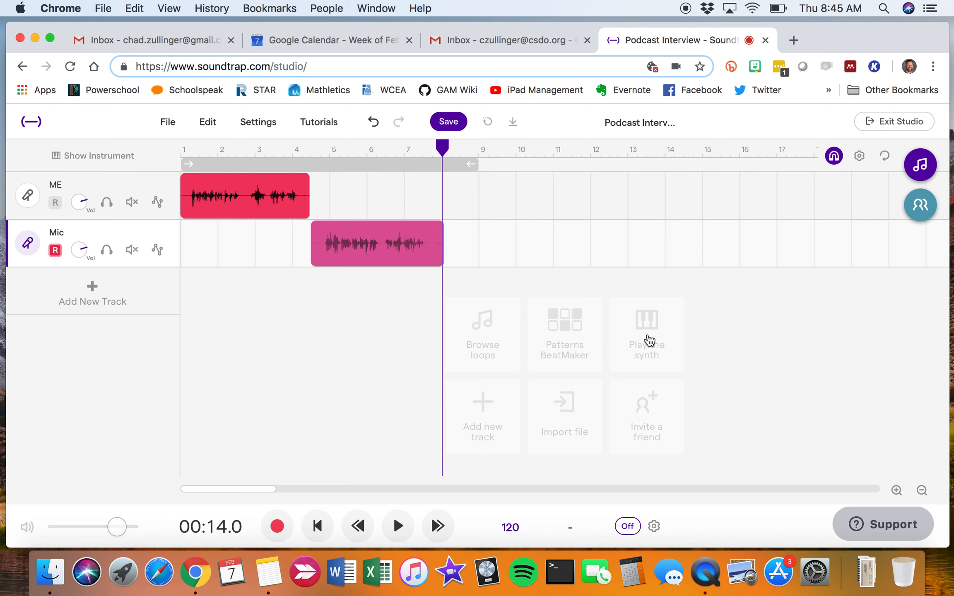
left_click(898, 492)
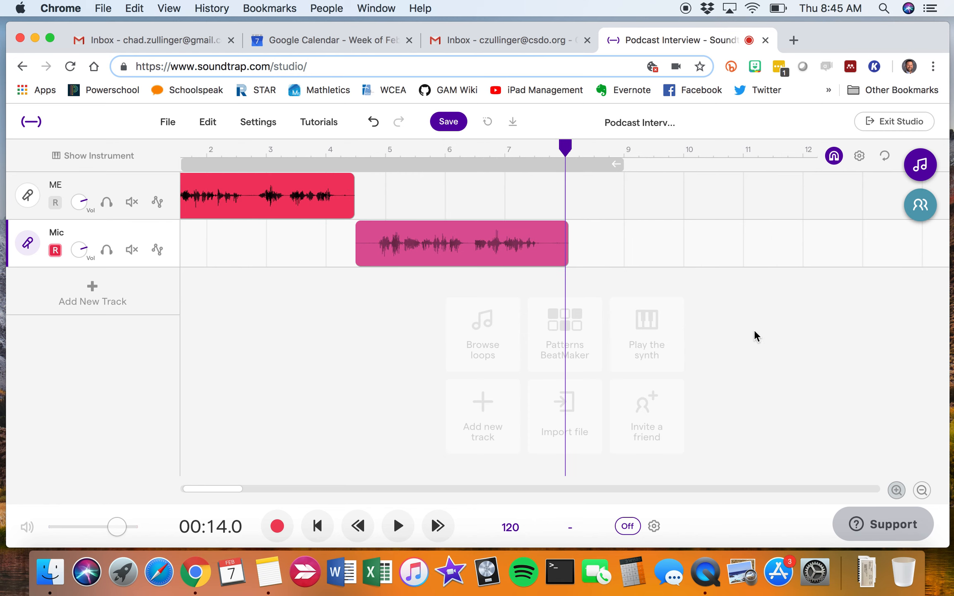
left_click_drag(567, 245, 550, 248)
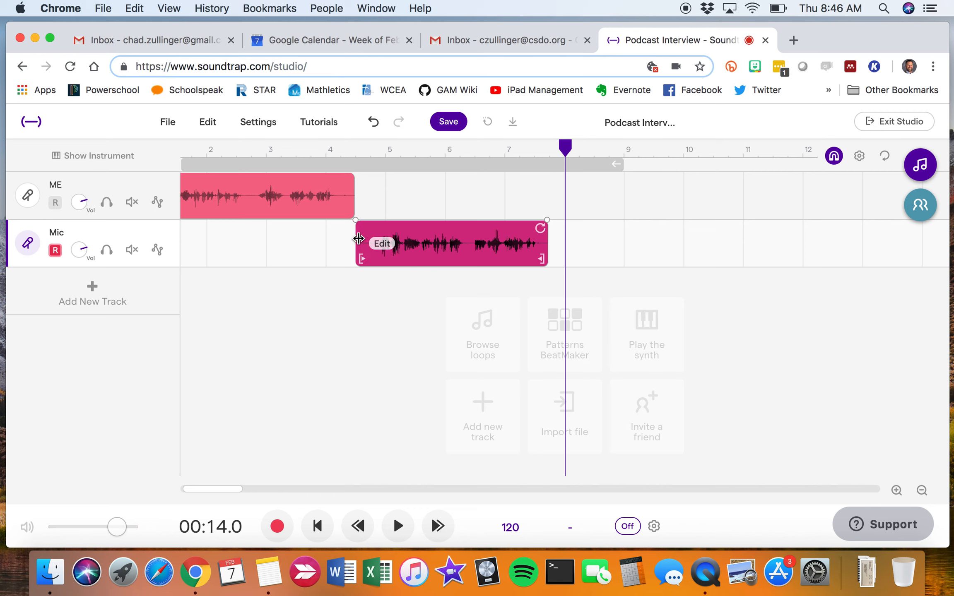
left_click_drag(358, 239, 364, 239)
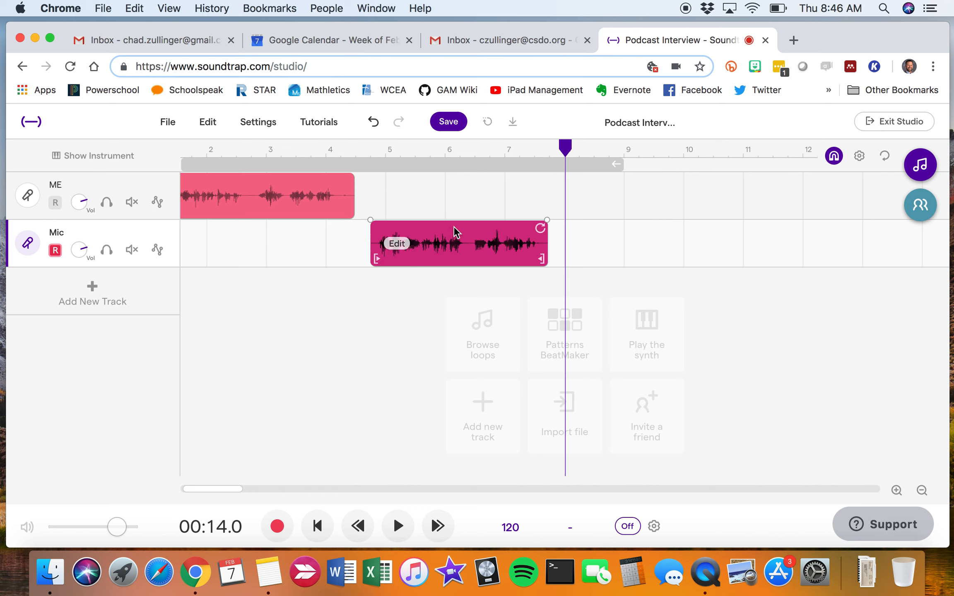
Step: Move the trimmed Mic clip so that it starts where the ME clip ends, at about 7 seconds
left_click_drag(453, 226, 443, 235)
left_click_drag(524, 231, 768, 233)
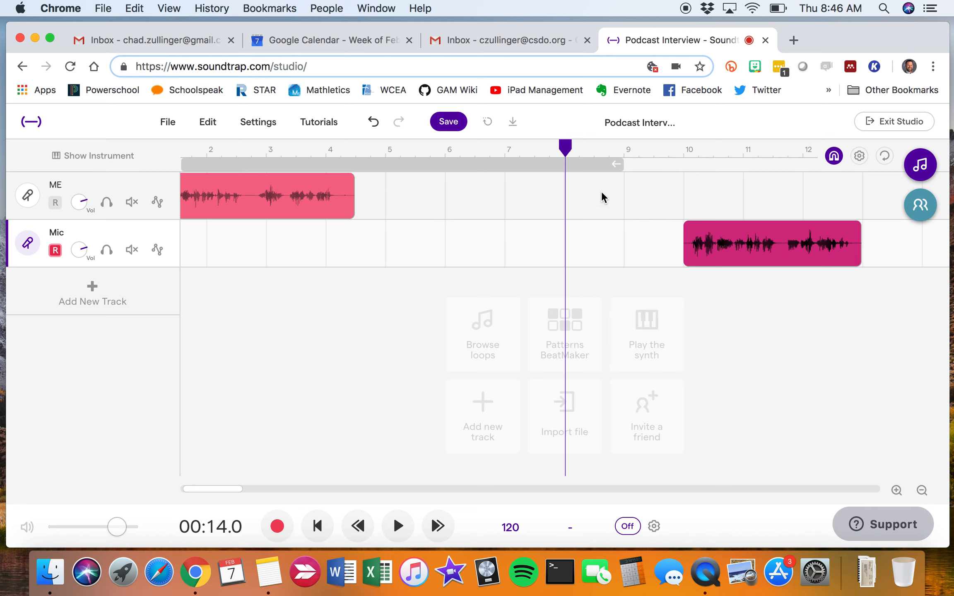
left_click_drag(788, 236, 462, 251)
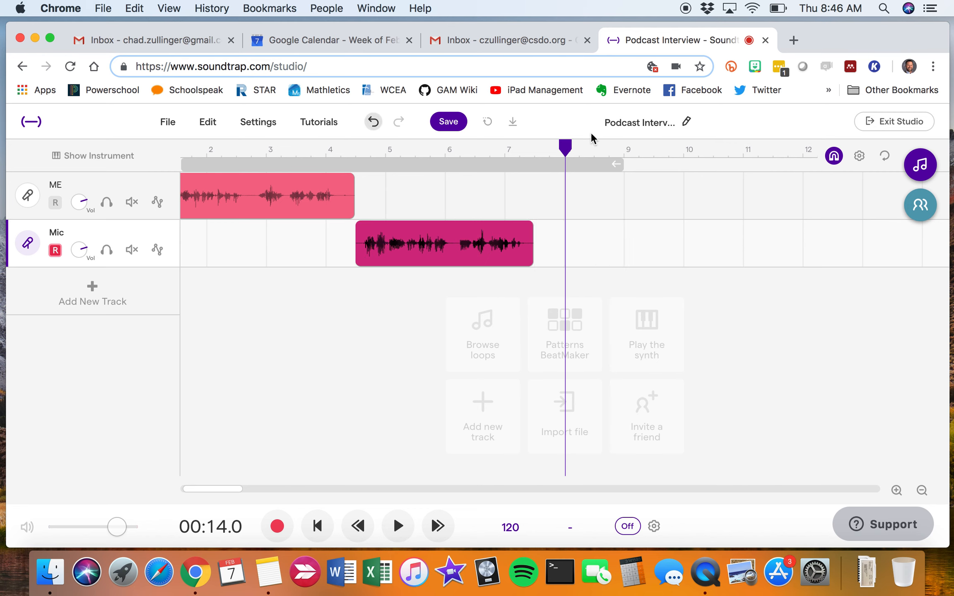
Step: Place the playhead at 6.0 seconds and trim the end of the ME clip to about 6.5 seconds
left_click_drag(566, 148, 319, 163)
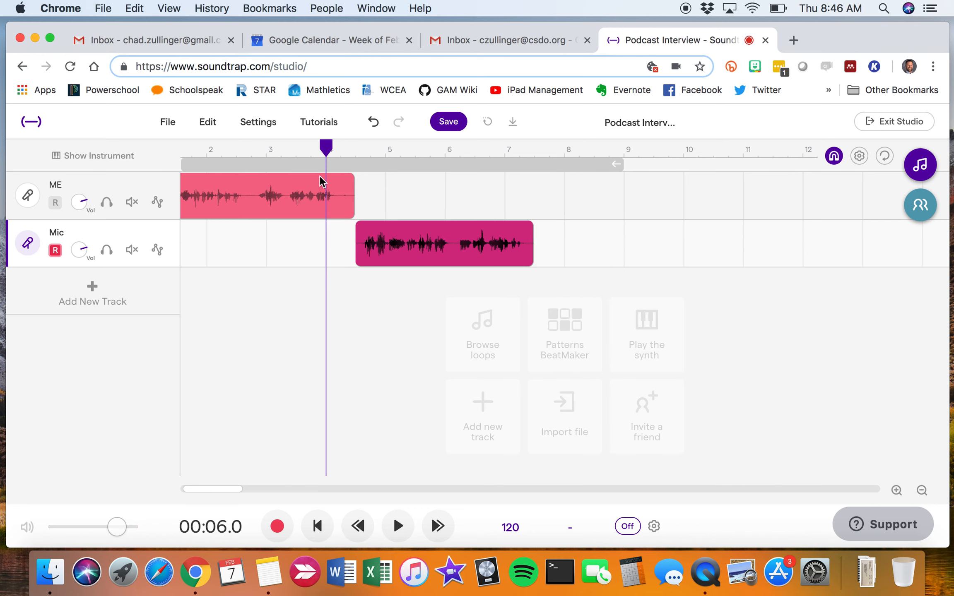
left_click(349, 202)
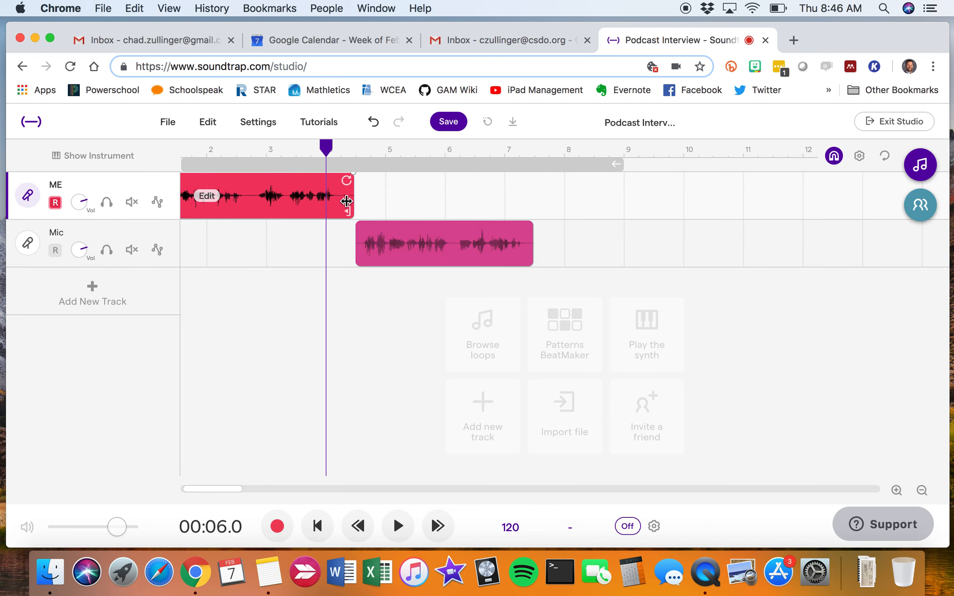
left_click_drag(347, 203, 343, 200)
Step: Undo the accidental extension of the Mic clip's start and shift the whole clip to begin at the ME clip's end, about 6.5 seconds
left_click_drag(355, 242, 342, 241)
key("super+z")
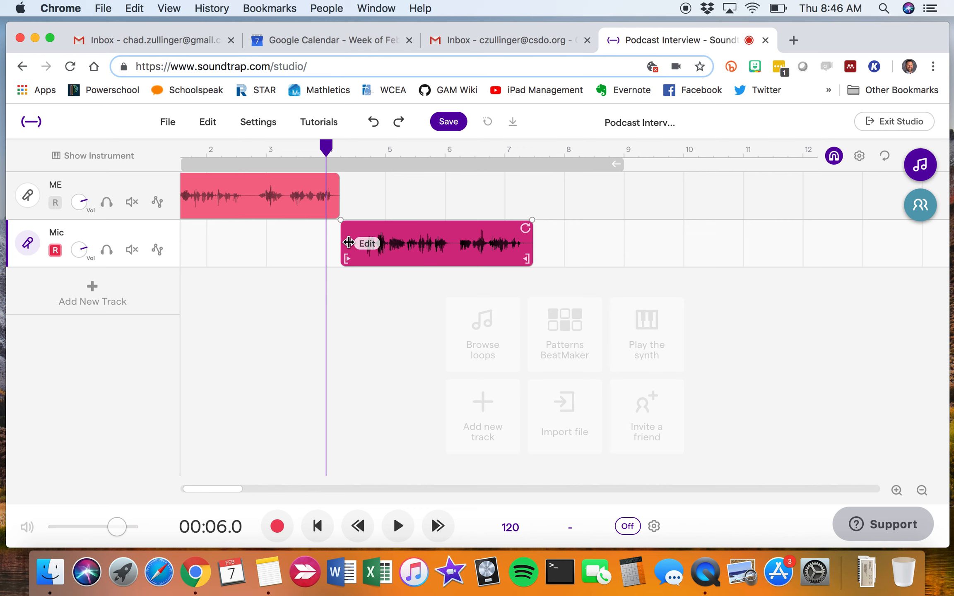
left_click(373, 122)
key("super+shift+z")
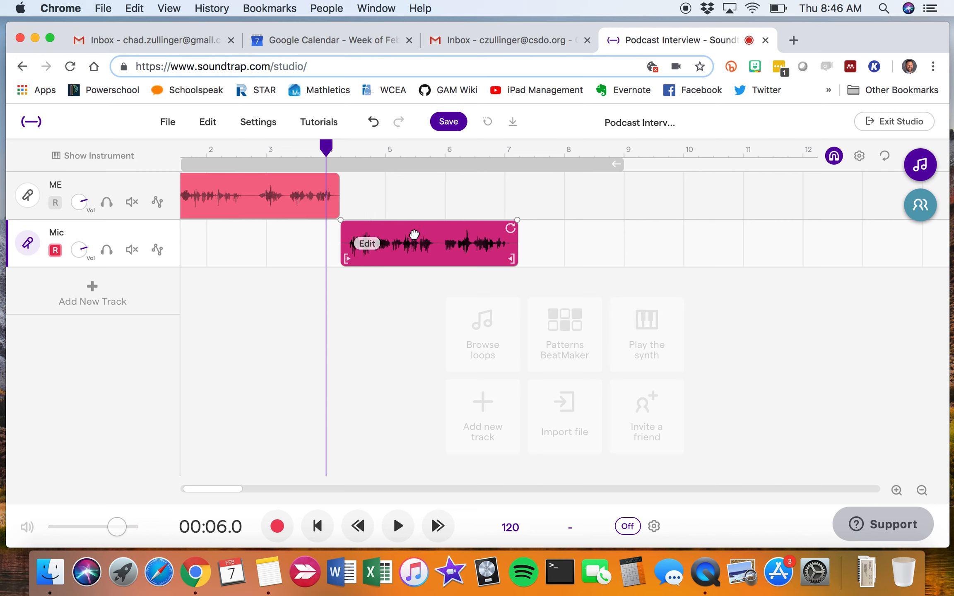
Step: Play back both voice tracks from the start of the timeline, stopping at about 10.4 seconds
left_click(317, 526)
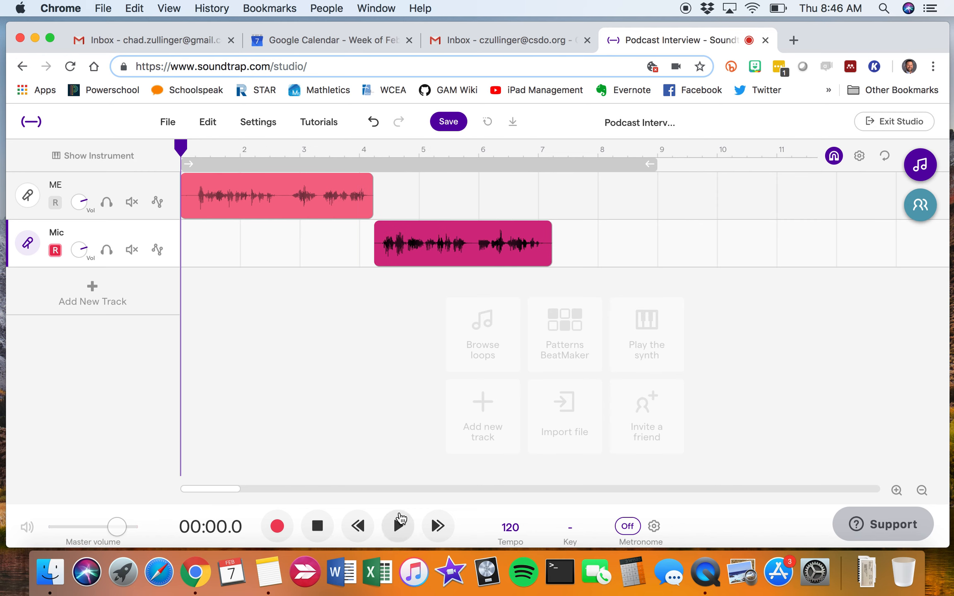
left_click(399, 526)
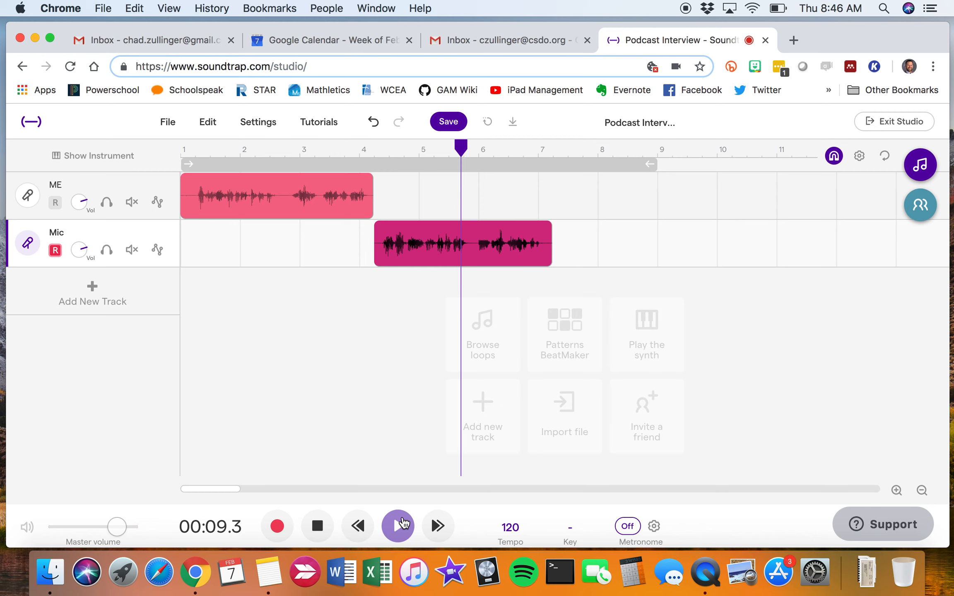
left_click(318, 527)
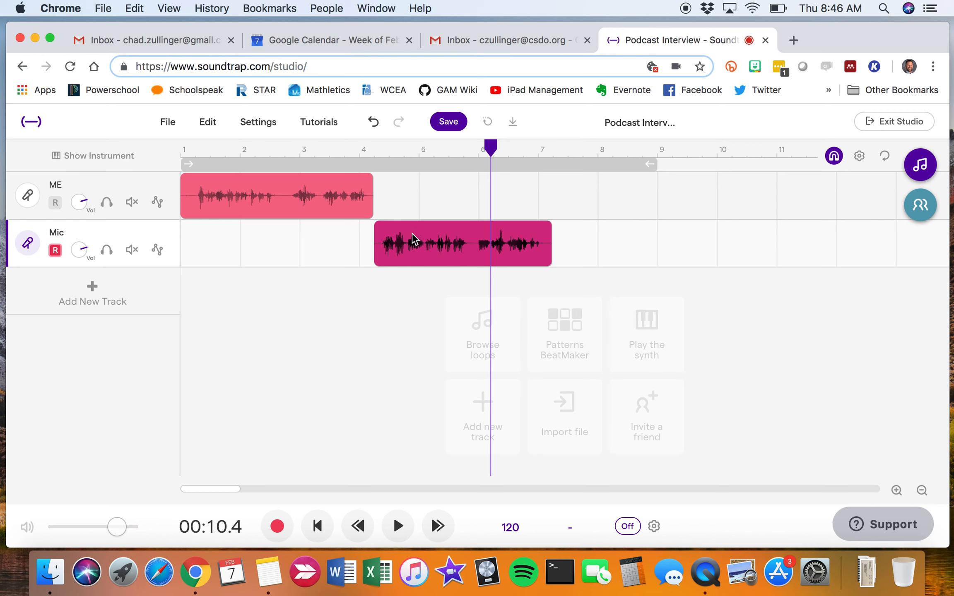
Step: Rename the Mic track as Parents
mouse_move(439, 235)
left_mouse_down()
mouse_move(497, 235)
mouse_move(445, 237)
left_mouse_up()
left_click(168, 233)
left_click(207, 256)
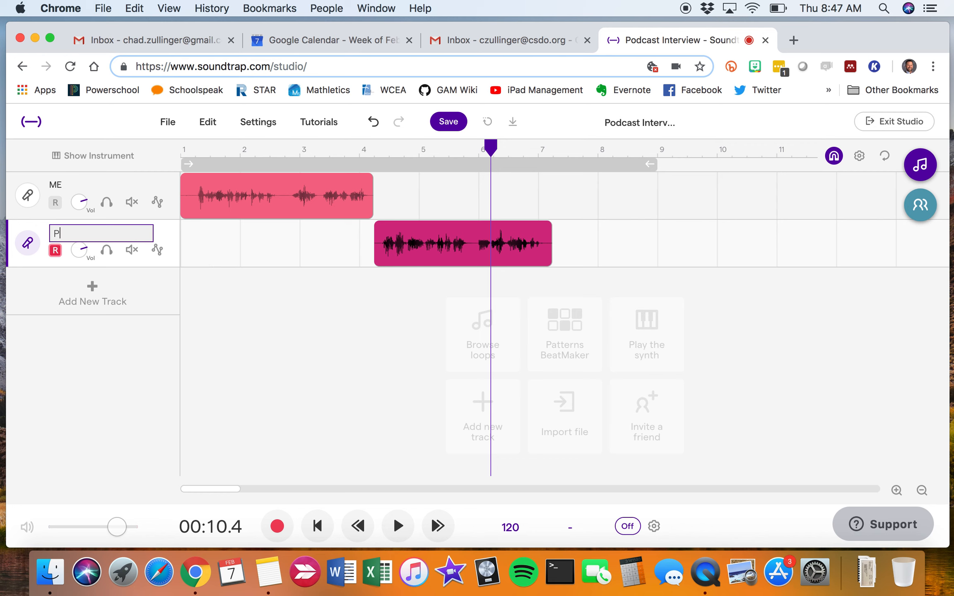
type("Parents")
key("Return")
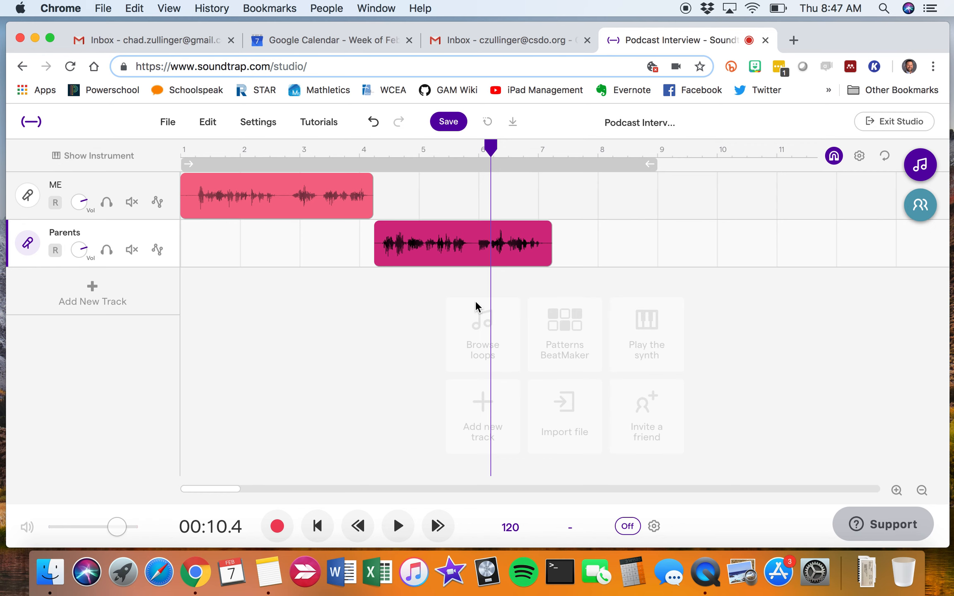
Step: Record a second clip on the ME track, starting at 12.5 seconds where the Parents clip ends and stopping at about 18.8 seconds
left_click_drag(492, 159, 558, 161)
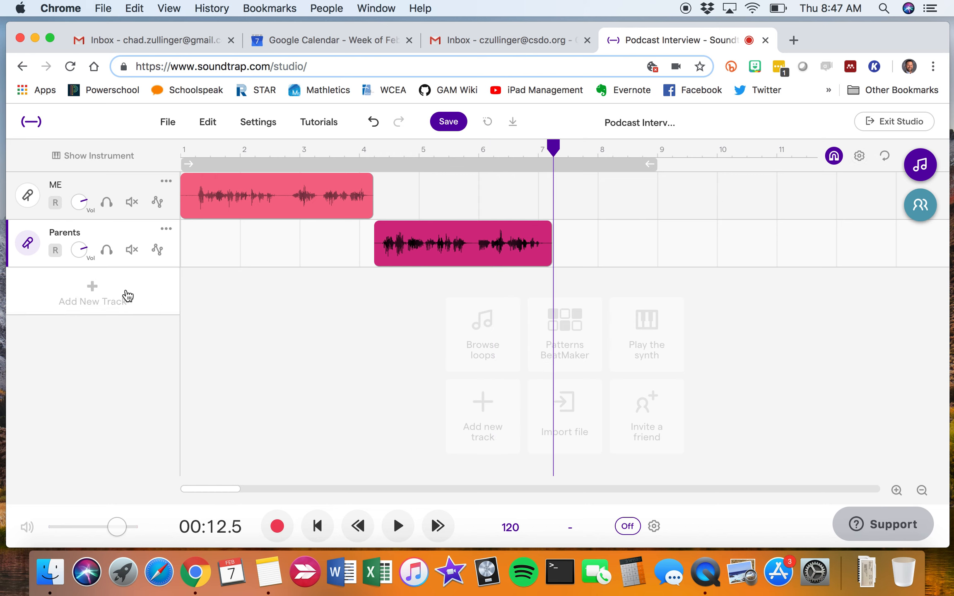
left_click(55, 202)
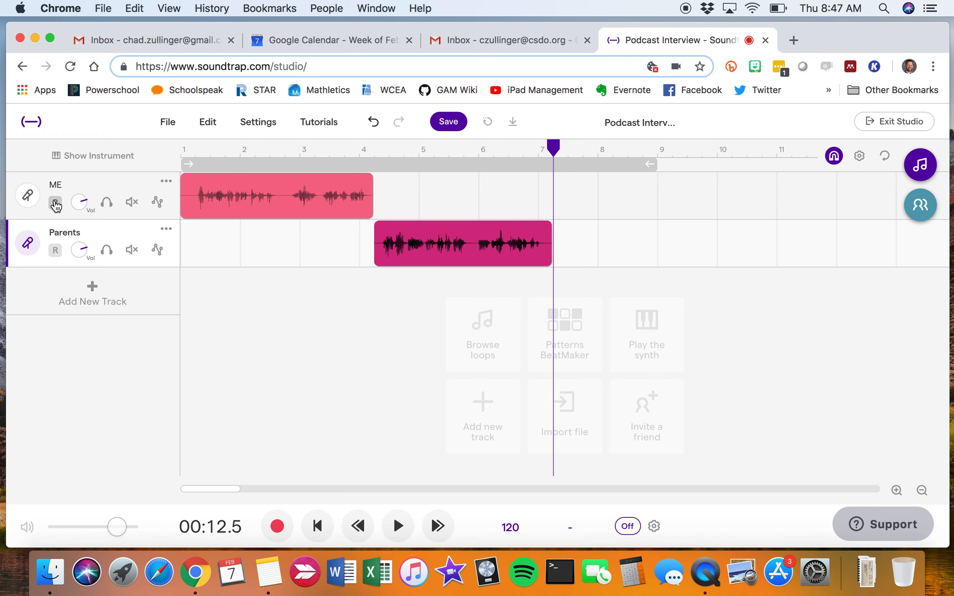
left_click(278, 526)
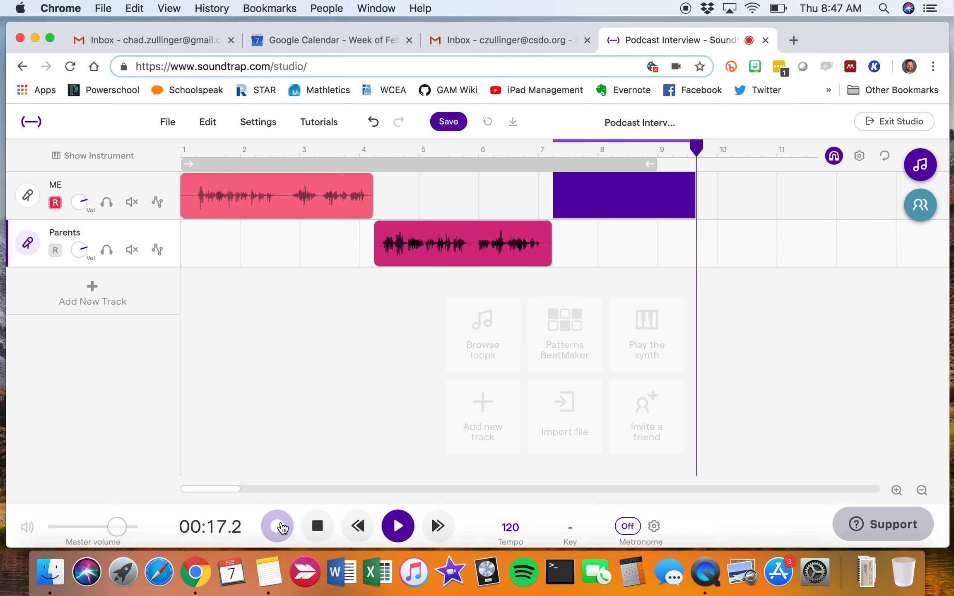
left_click(317, 527)
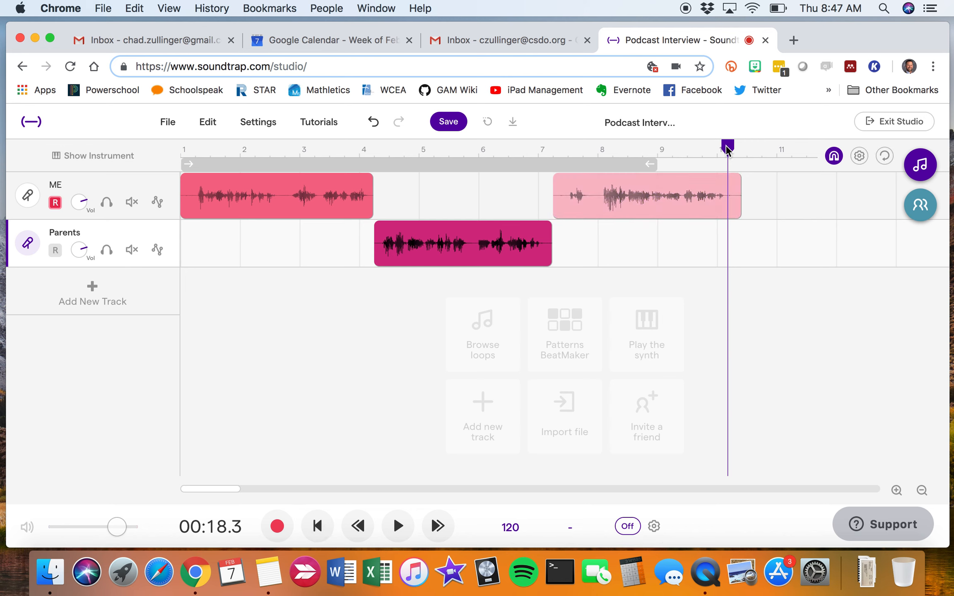
Step: Place the playhead at 19.0 seconds, just past the new ME clip, and arm the Parents track for recording instead of ME
left_click_drag(727, 151, 747, 150)
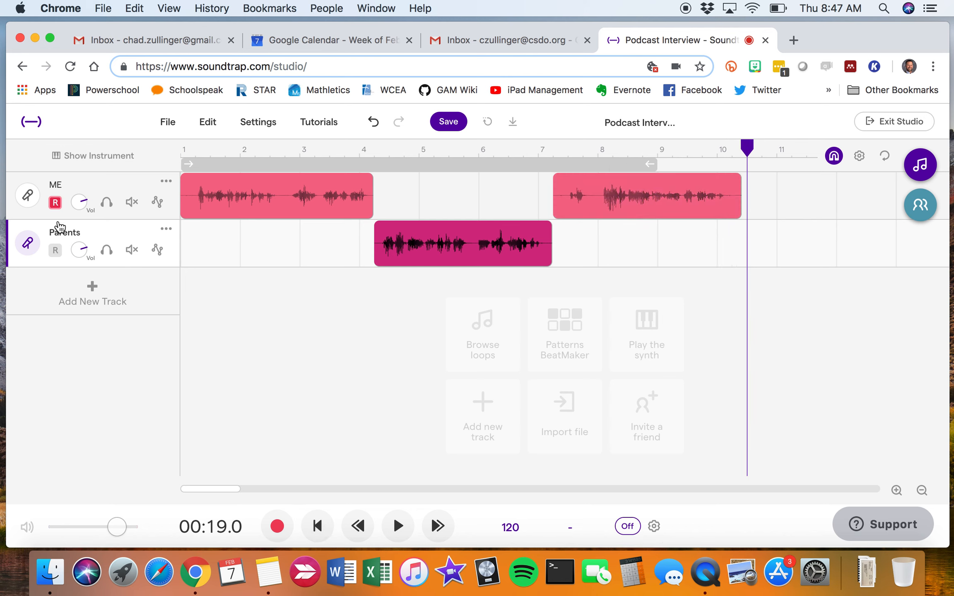
left_click(55, 203)
left_click(55, 250)
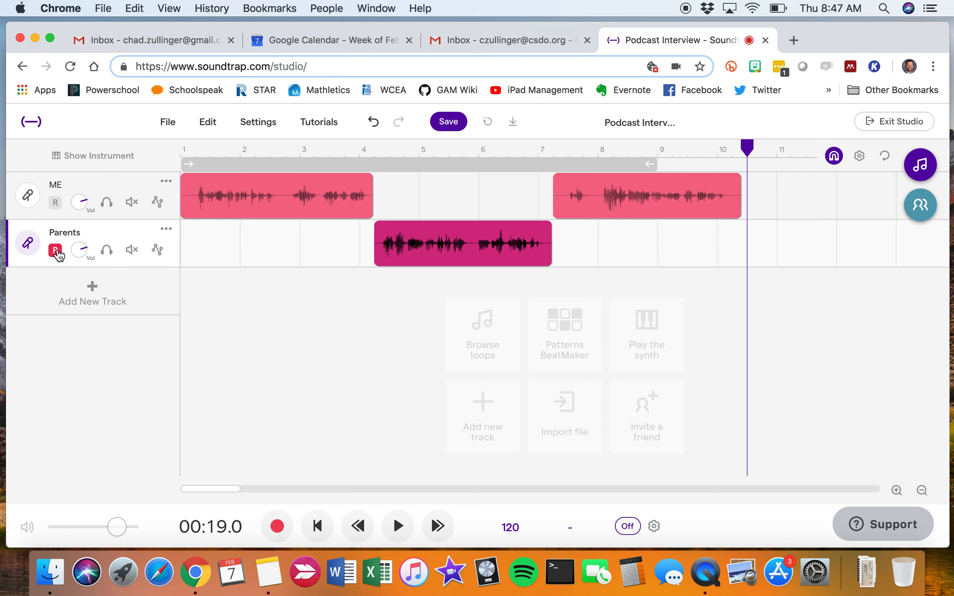